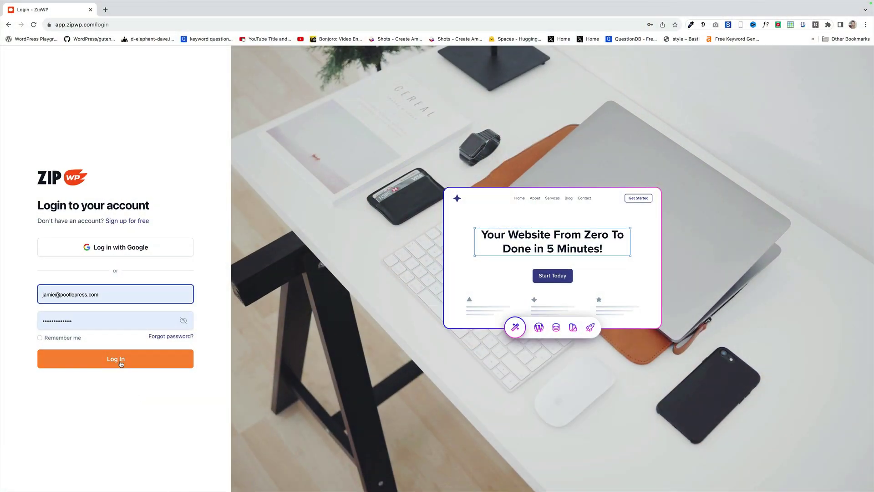
Step: Log in to the ZipWP account to reach the dashboard
{"action": "left_click", "coordinate": [121, 364]}
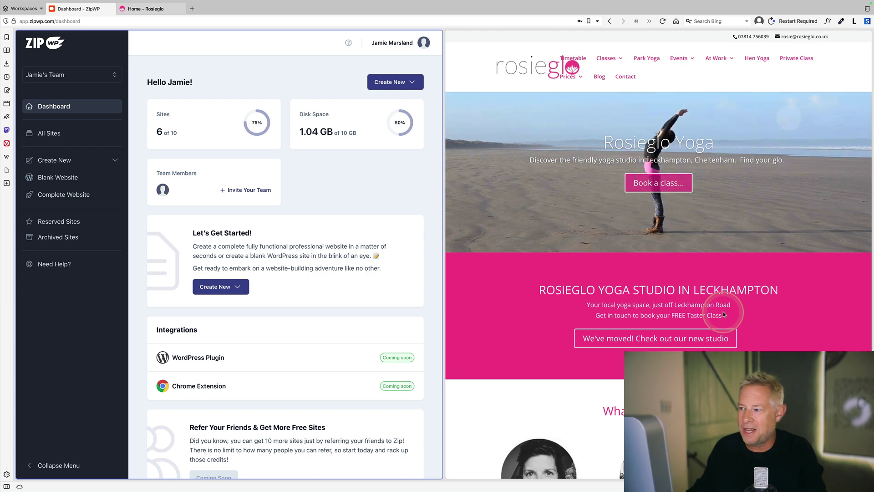
Step: Scroll down the old yoga site and select the About Rosieglo text
{"action": "scroll", "coordinate": [723, 339], "scroll_direction": "down", "scroll_amount": 7}
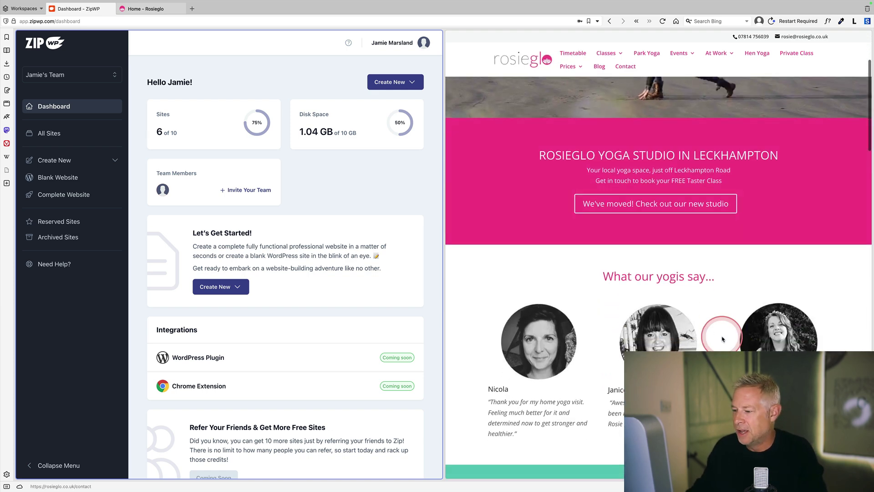
{"action": "scroll", "coordinate": [642, 316], "scroll_direction": "down", "scroll_amount": 3}
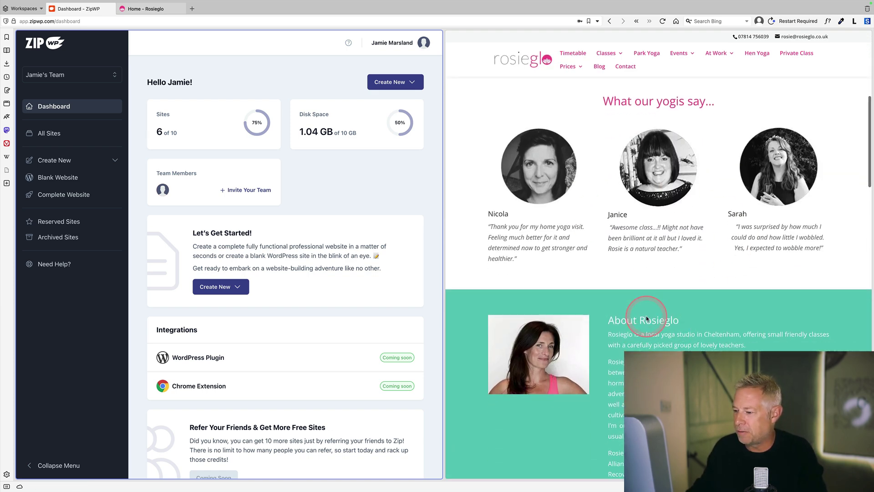
{"action": "left_click_drag", "start_coordinate": [812, 346], "coordinate": [723, 314]}
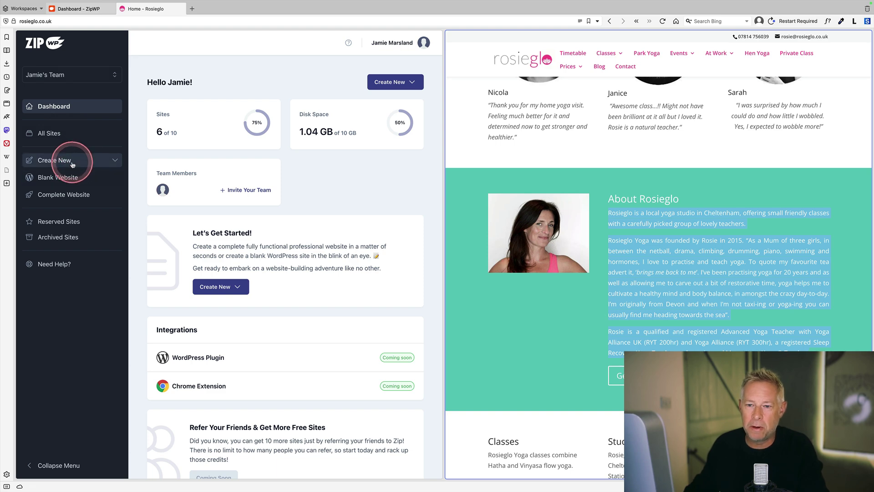
Step: Start a complete Health & Beauty website named Rosie Glo
{"action": "left_click", "coordinate": [65, 192]}
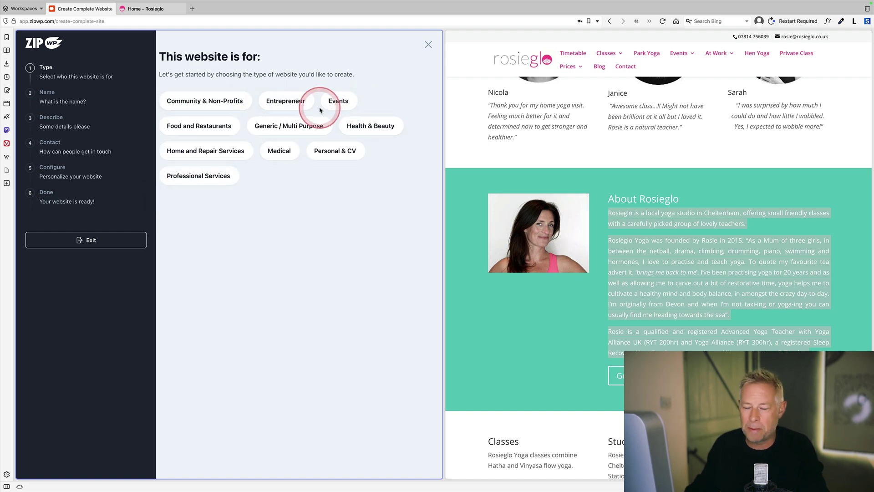
{"action": "left_click", "coordinate": [223, 148]}
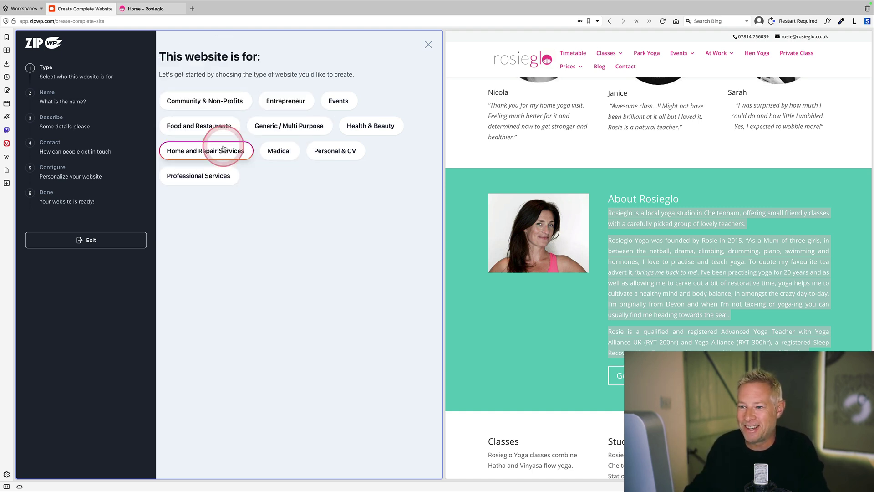
{"action": "left_click", "coordinate": [372, 130]}
{"action": "left_click", "coordinate": [217, 101]}
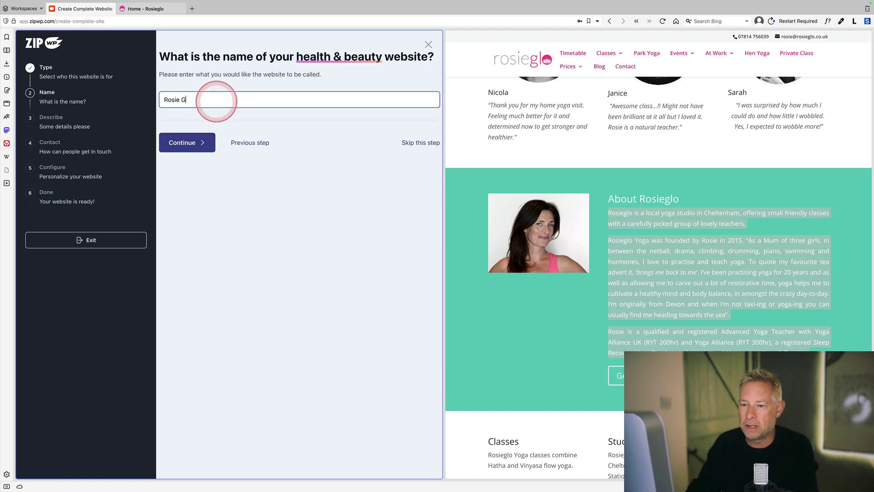
{"action": "left_click", "coordinate": [184, 136]}
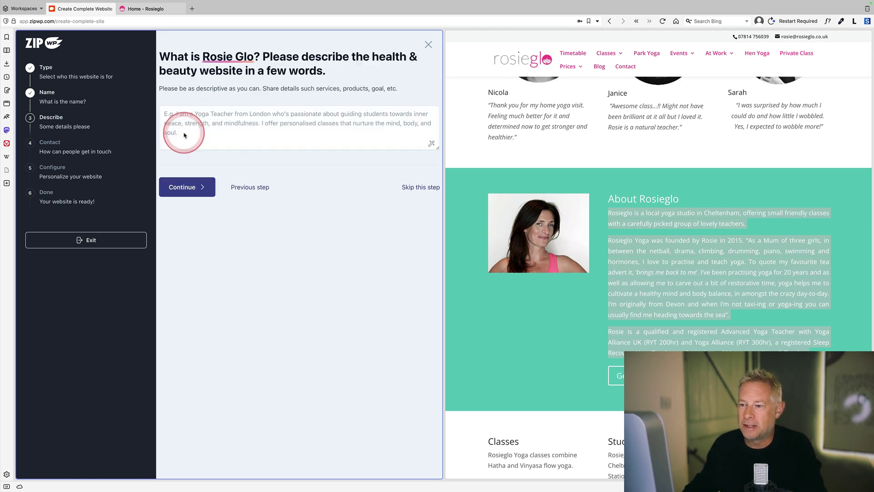
Step: Paste the About Rosieglo text as the business description and enlarge the box
{"action": "left_click", "coordinate": [207, 127]}
{"action": "key", "text": "super+v"}
{"action": "left_click", "coordinate": [435, 149]}
{"action": "left_click_drag", "start_coordinate": [437, 148], "coordinate": [415, 260]}
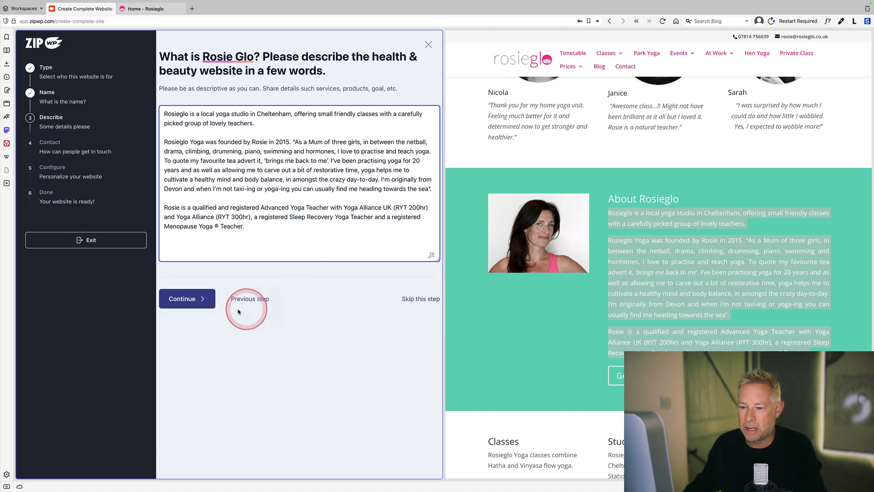
Step: Enter Rosie Glo's contact e-mail, phone, address, and Twitter and Instagram links
{"action": "left_click", "coordinate": [191, 303]}
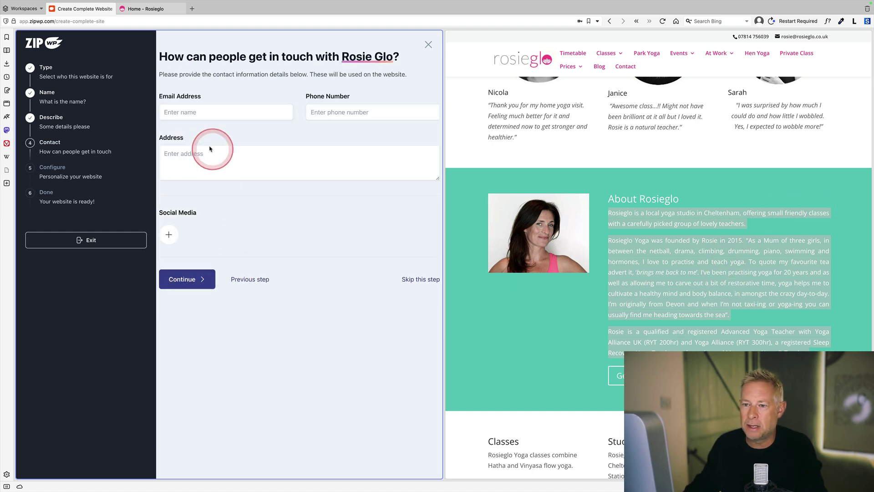
{"action": "left_click", "coordinate": [204, 108]}
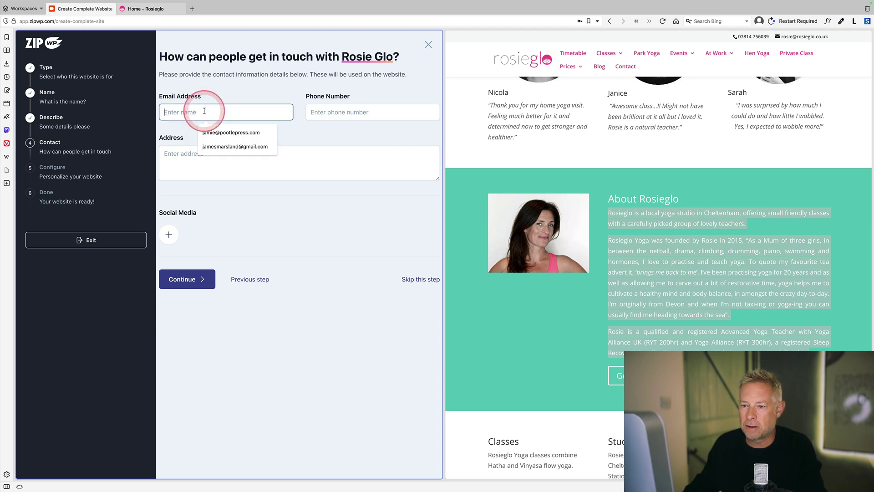
{"action": "left_click", "coordinate": [169, 235]}
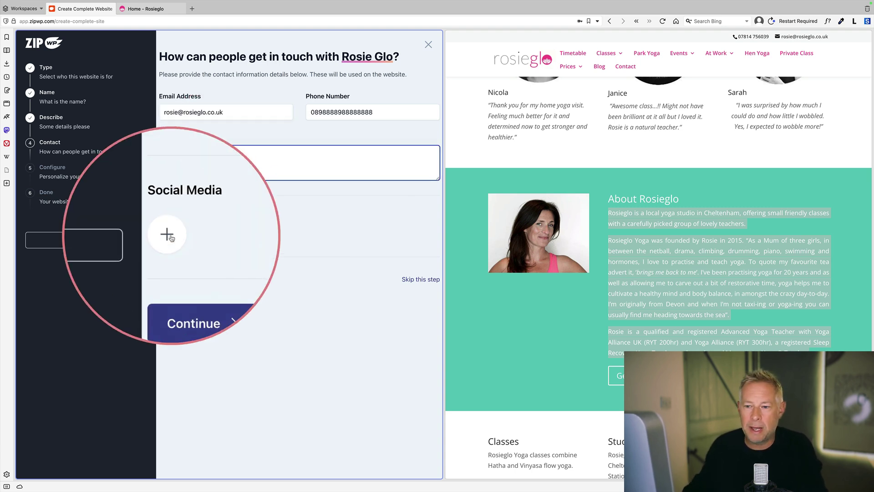
{"action": "left_click", "coordinate": [178, 236]}
{"action": "left_click", "coordinate": [181, 334]}
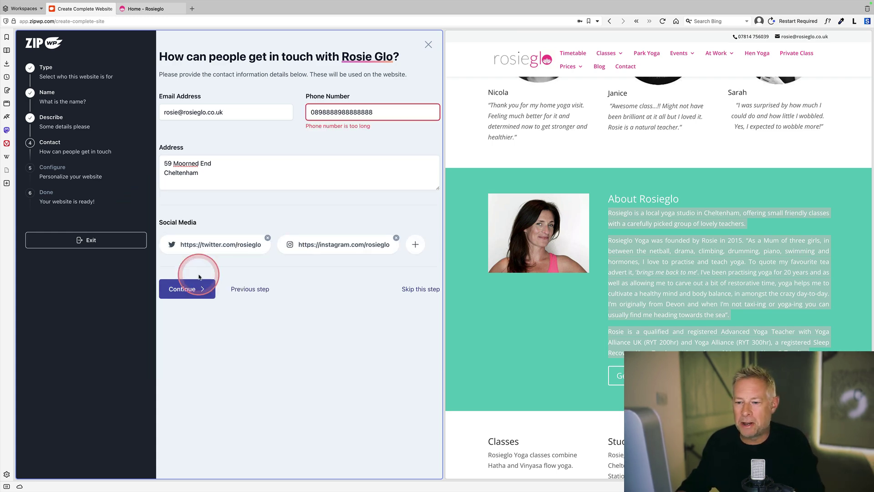
{"action": "left_click", "coordinate": [199, 275]}
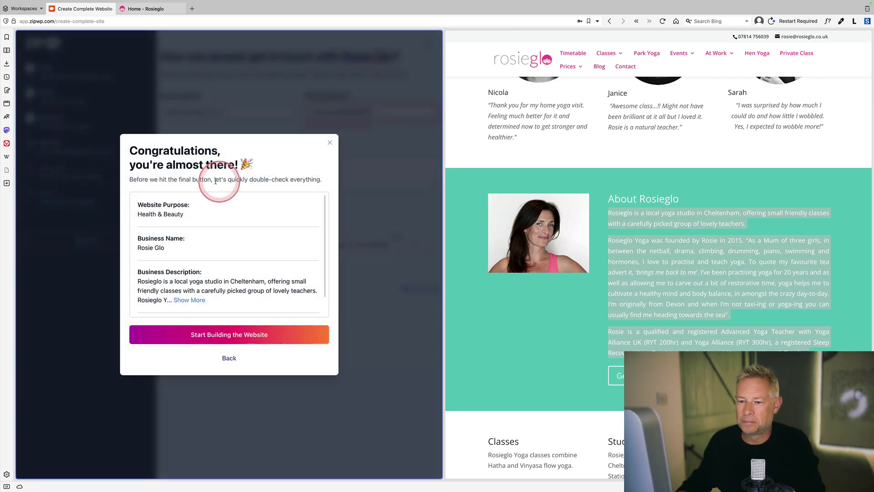
Step: Build the Rosie Glo website and scroll through its generated home page
{"action": "left_click", "coordinate": [206, 337]}
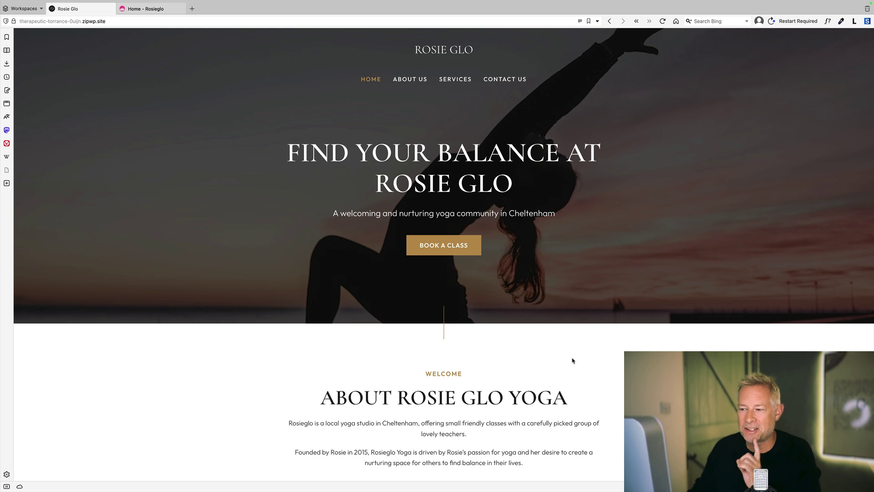
{"action": "scroll", "coordinate": [564, 364], "scroll_direction": "down", "scroll_amount": 1}
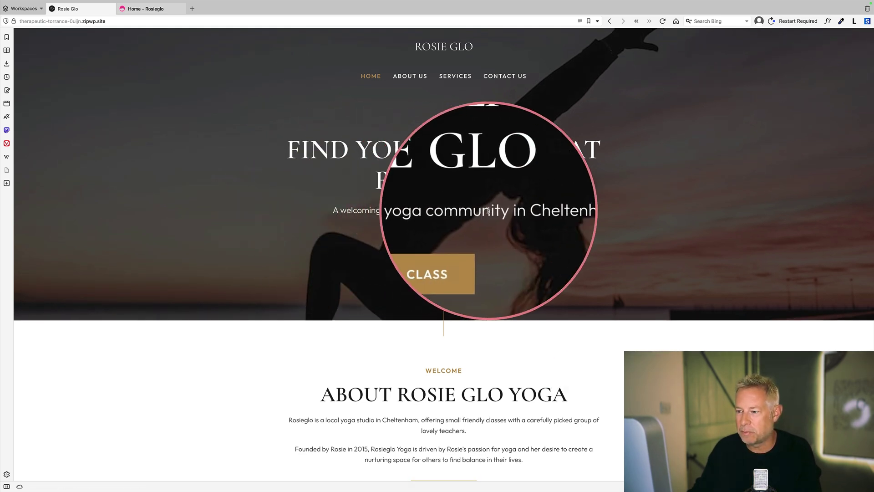
{"action": "scroll", "coordinate": [488, 296], "scroll_direction": "down", "scroll_amount": 5}
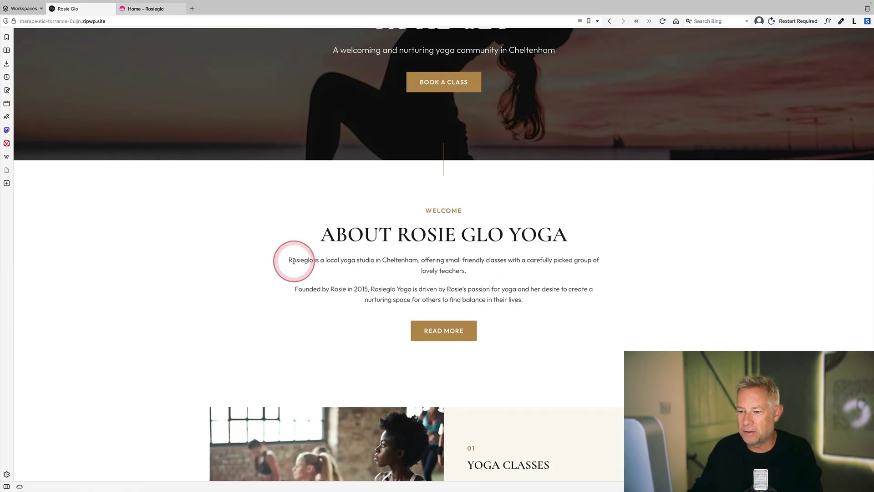
{"action": "left_click_drag", "start_coordinate": [292, 260], "coordinate": [535, 310]}
{"action": "scroll", "coordinate": [540, 318], "scroll_direction": "down", "scroll_amount": 7}
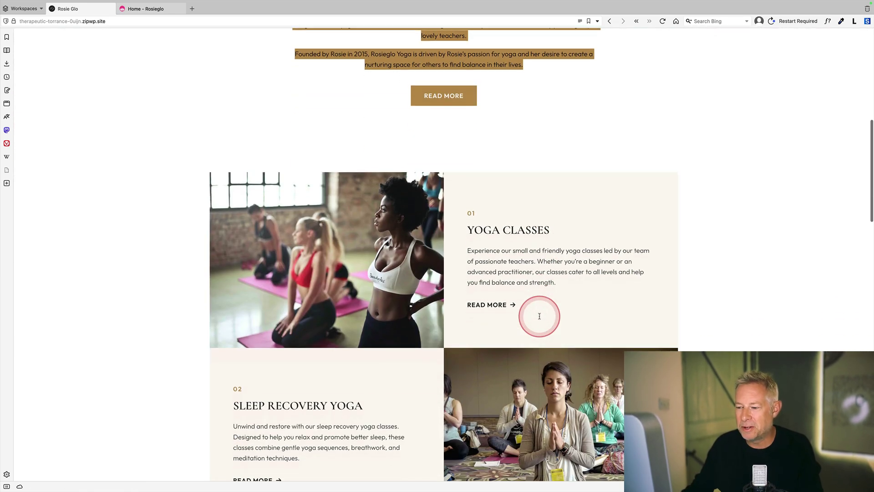
{"action": "scroll", "coordinate": [540, 318], "scroll_direction": "down", "scroll_amount": 3}
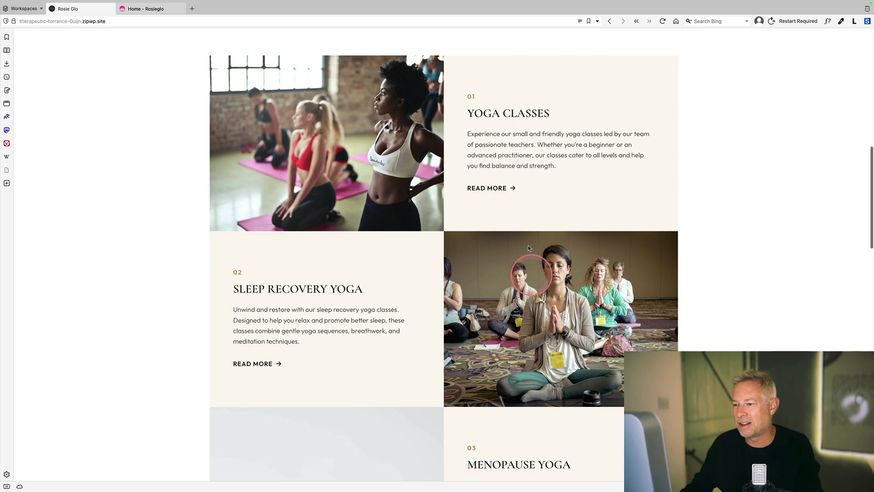
Step: Open the Yoga Classes services page and scroll through it
{"action": "left_click", "coordinate": [484, 188]}
{"action": "scroll", "coordinate": [552, 319], "scroll_direction": "down", "scroll_amount": 7}
{"action": "scroll", "coordinate": [553, 322], "scroll_direction": "down", "scroll_amount": 14}
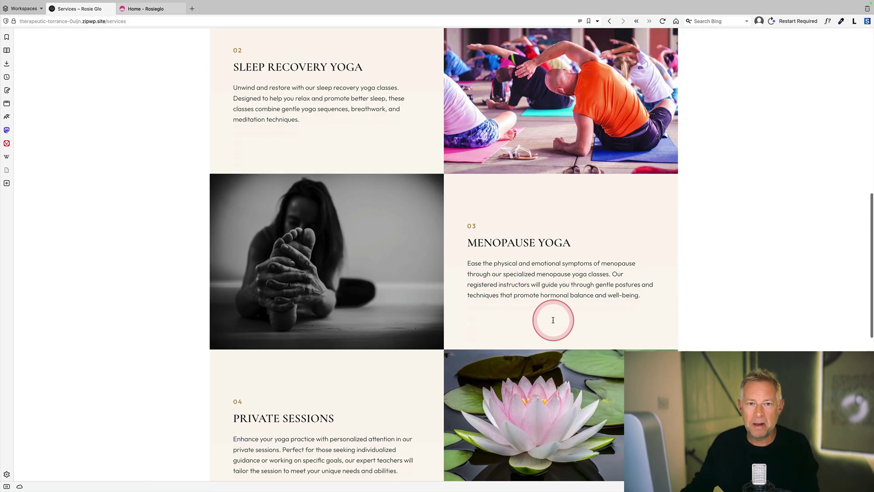
{"action": "scroll", "coordinate": [553, 323], "scroll_direction": "down", "scroll_amount": 4}
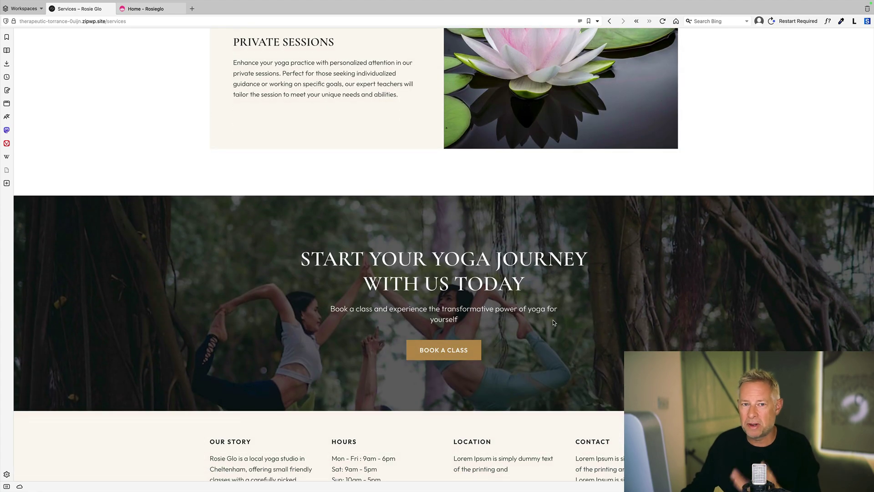
{"action": "scroll", "coordinate": [554, 323], "scroll_direction": "down", "scroll_amount": 2}
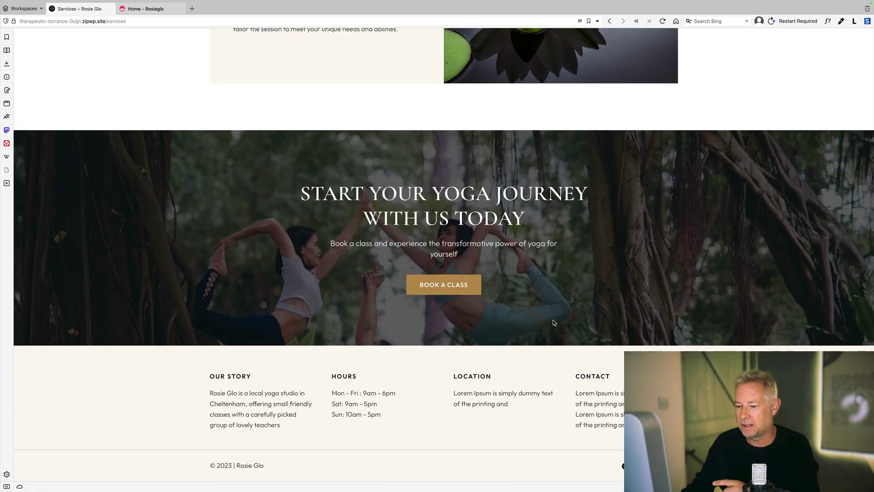
{"action": "scroll", "coordinate": [553, 321], "scroll_direction": "up", "scroll_amount": 3}
{"action": "scroll", "coordinate": [579, 293], "scroll_direction": "up", "scroll_amount": 20}
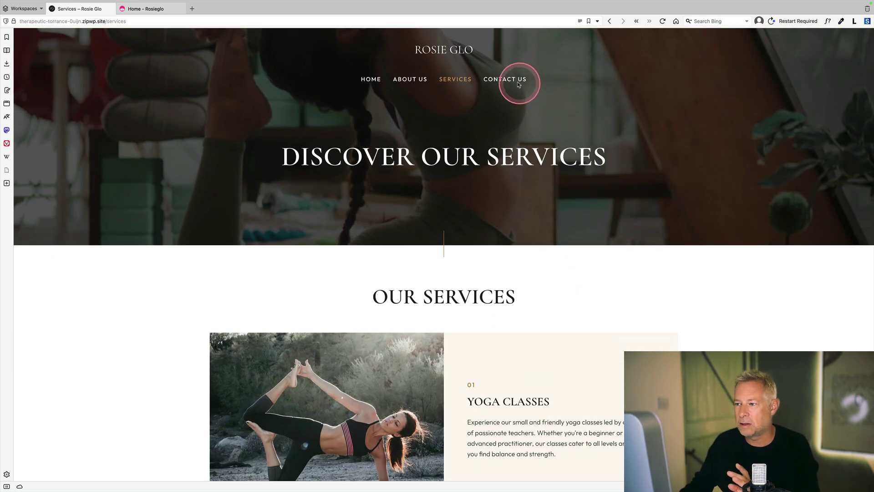
Step: Open the Contact Us page, check the contact form and return to the top
{"action": "left_click", "coordinate": [518, 81]}
{"action": "scroll", "coordinate": [577, 309], "scroll_direction": "down", "scroll_amount": 4}
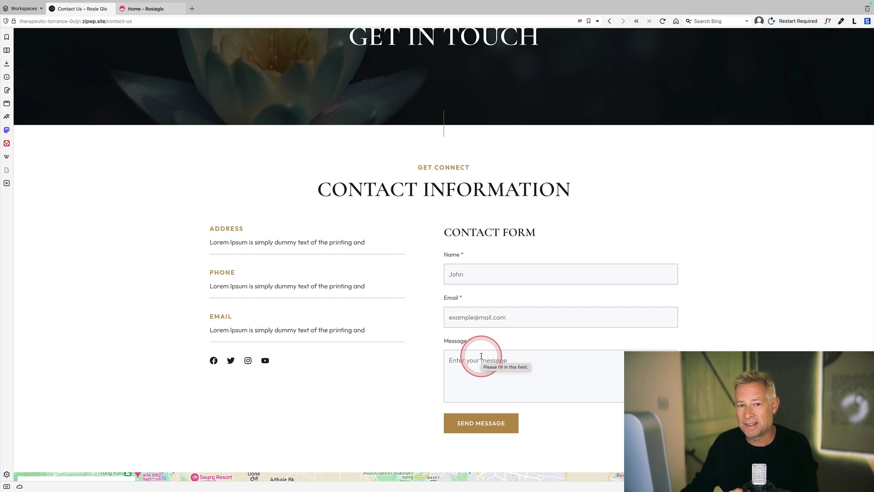
{"action": "scroll", "coordinate": [481, 356], "scroll_direction": "up", "scroll_amount": 3}
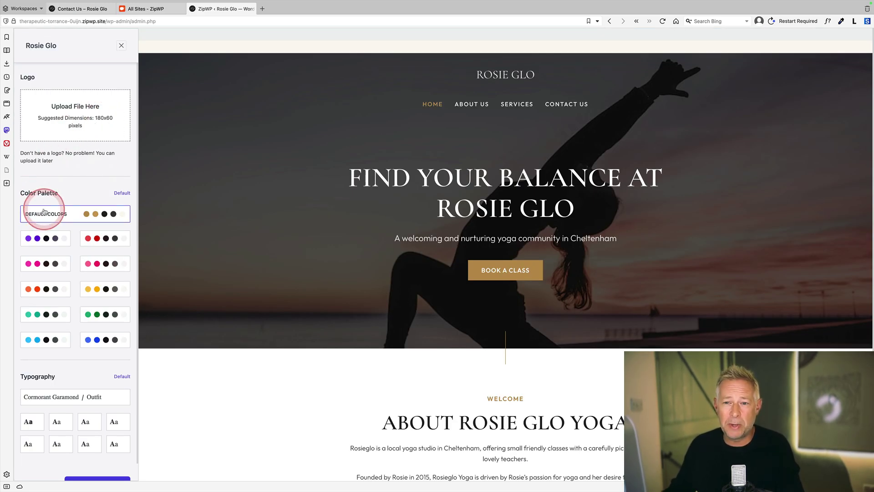
Step: Apply the purple palette and bold sans heading typography, then save and view the site
{"action": "left_click", "coordinate": [47, 243]}
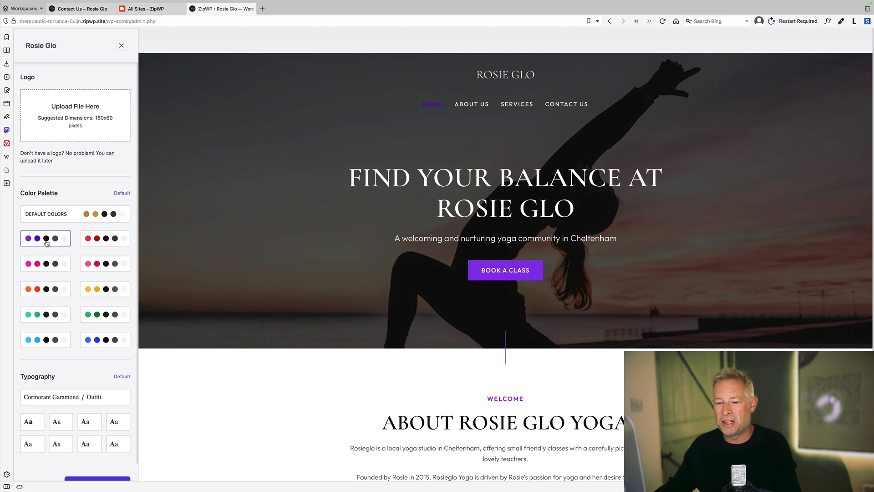
{"action": "left_click", "coordinate": [61, 398]}
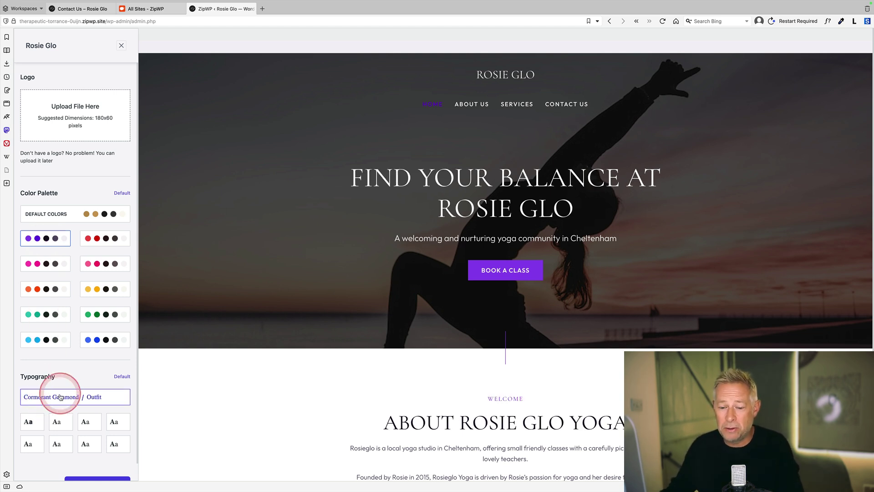
{"action": "left_click", "coordinate": [56, 420]}
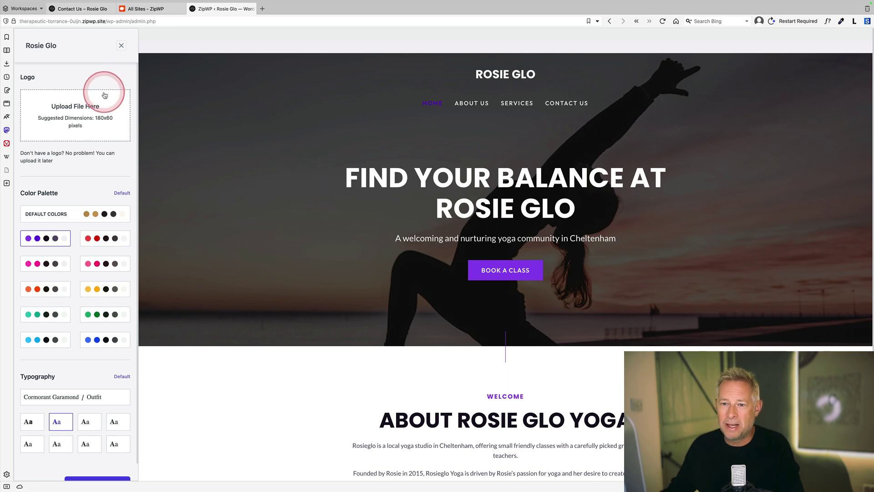
{"action": "scroll", "coordinate": [75, 355], "scroll_direction": "down", "scroll_amount": 2}
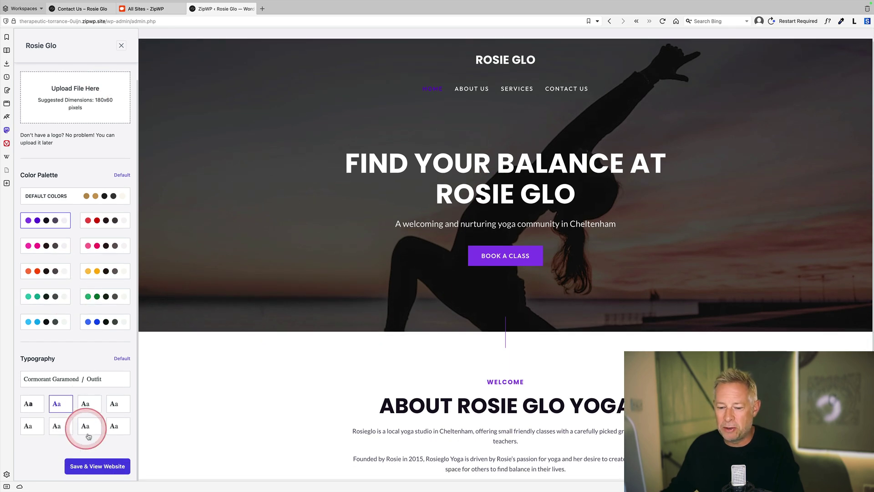
{"action": "left_click", "coordinate": [95, 465]}
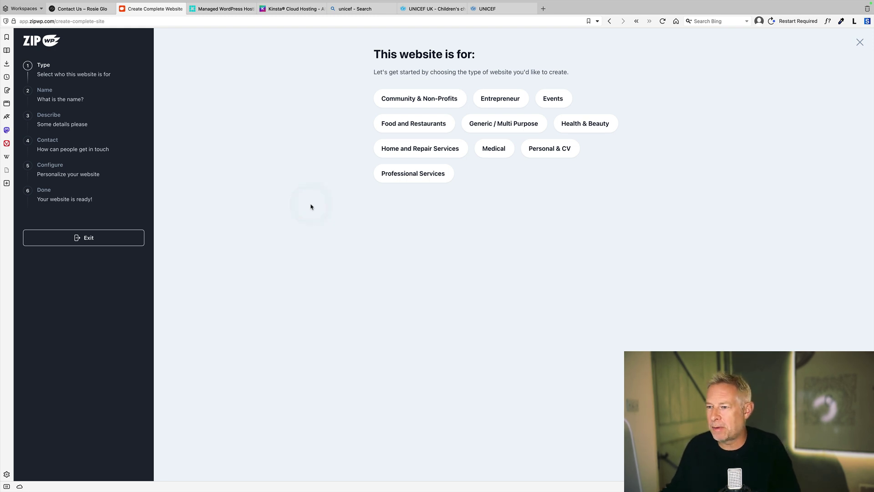
Step: Choose Community & Non-Profits, name the site Unicef and paste the UNICEF description
{"action": "left_click", "coordinate": [416, 98]}
{"action": "left_click", "coordinate": [413, 112]}
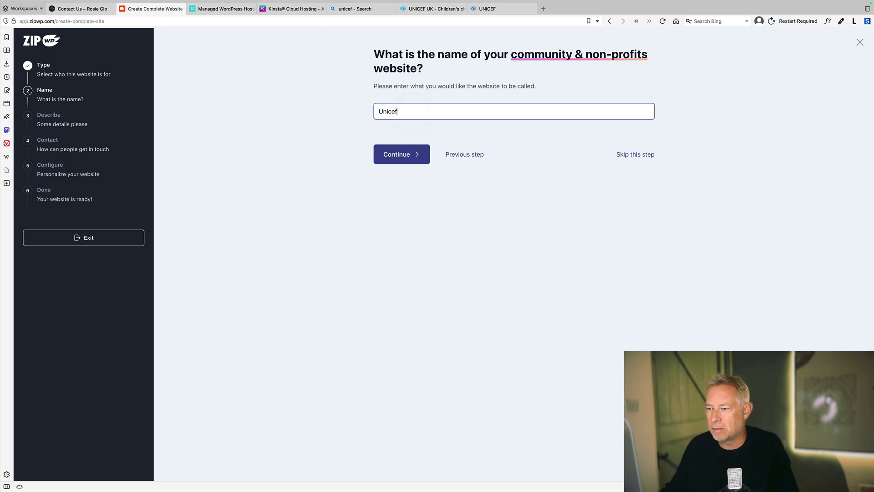
{"action": "left_click", "coordinate": [398, 153]}
{"action": "left_click", "coordinate": [409, 134]}
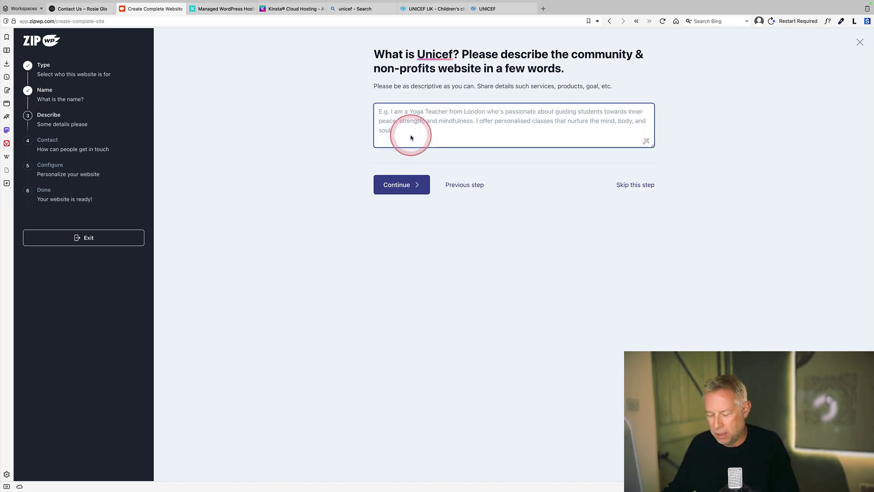
{"action": "type", "text": "UNICEF works in over 190 countries and territories to save children's lives, to defend their rights, and to help them fulfil their potential, from early childhood through adolescence. And we never give up. Discover UNICEF's work for every child, everywhere."}
Step: Skip the contact details and start building the Unicef website
{"action": "left_click", "coordinate": [400, 183]}
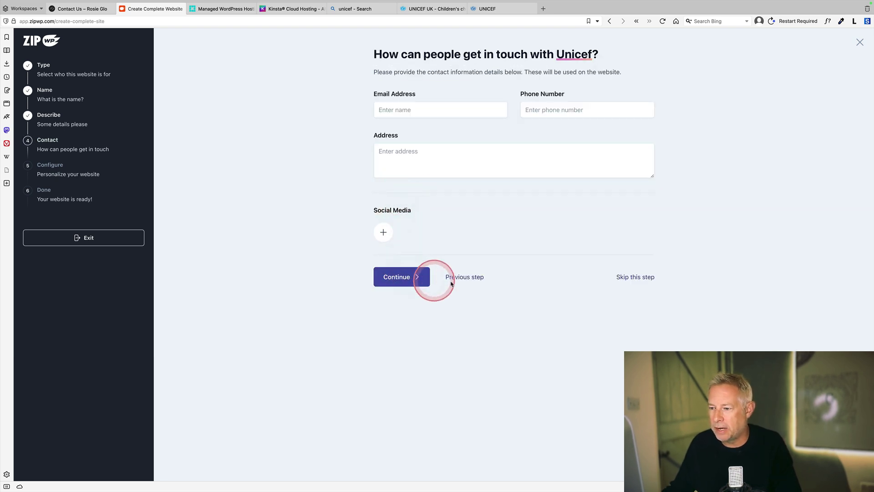
{"action": "left_click", "coordinate": [635, 277]}
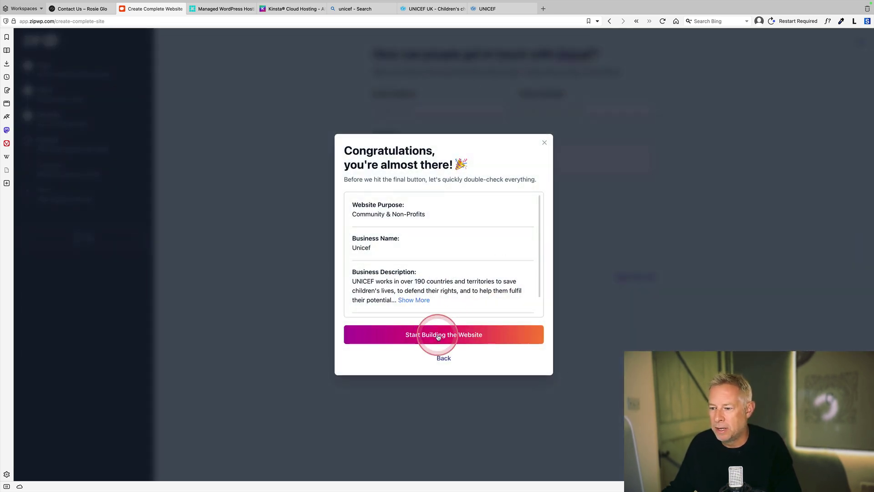
{"action": "left_click", "coordinate": [438, 336]}
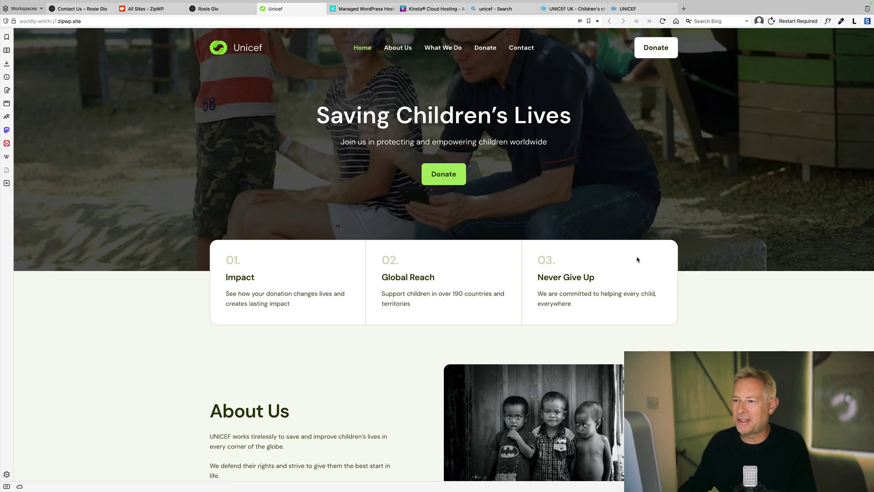
Step: Scroll through the finished Unicef site and its Donate page
{"action": "scroll", "coordinate": [377, 307], "scroll_direction": "down", "scroll_amount": 7}
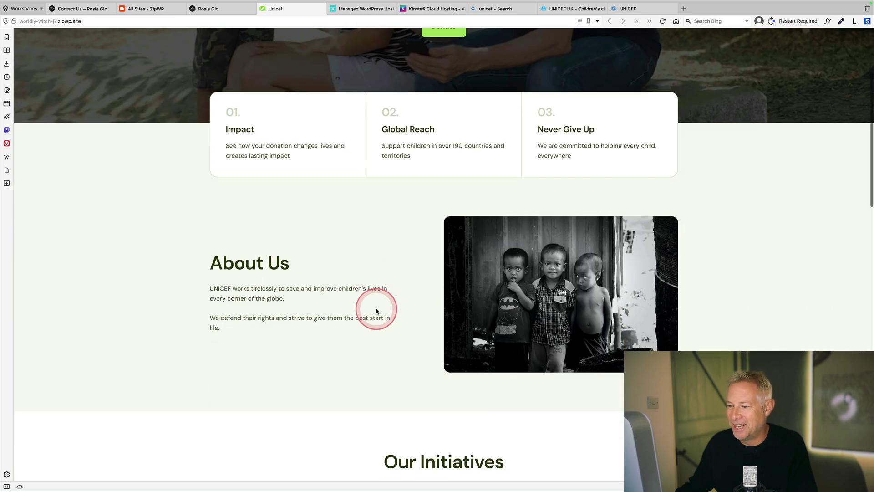
{"action": "scroll", "coordinate": [377, 309], "scroll_direction": "down", "scroll_amount": 6}
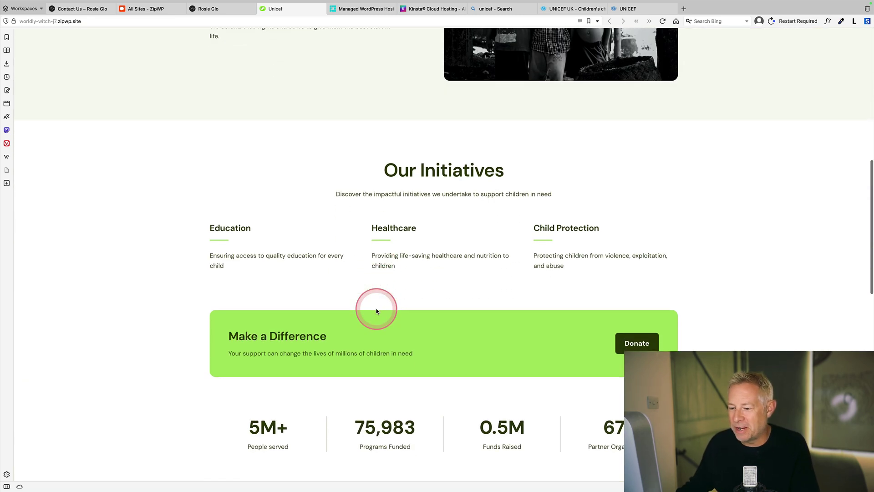
{"action": "scroll", "coordinate": [376, 308], "scroll_direction": "down", "scroll_amount": 4}
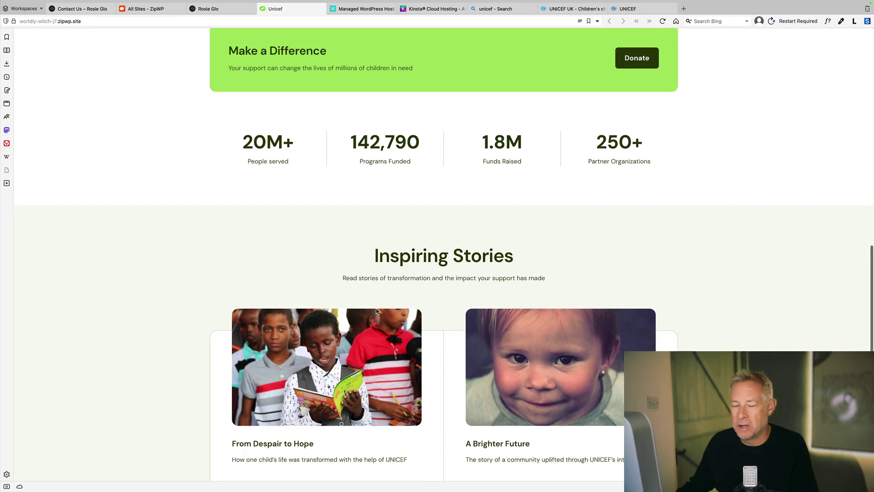
{"action": "scroll", "coordinate": [376, 309], "scroll_direction": "down", "scroll_amount": 4}
{"action": "scroll", "coordinate": [376, 309], "scroll_direction": "up", "scroll_amount": 7}
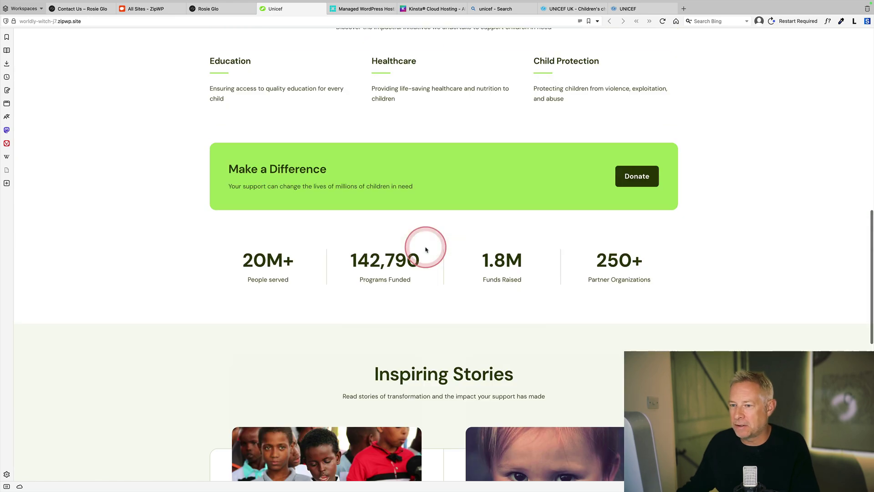
{"action": "left_click", "coordinate": [643, 182]}
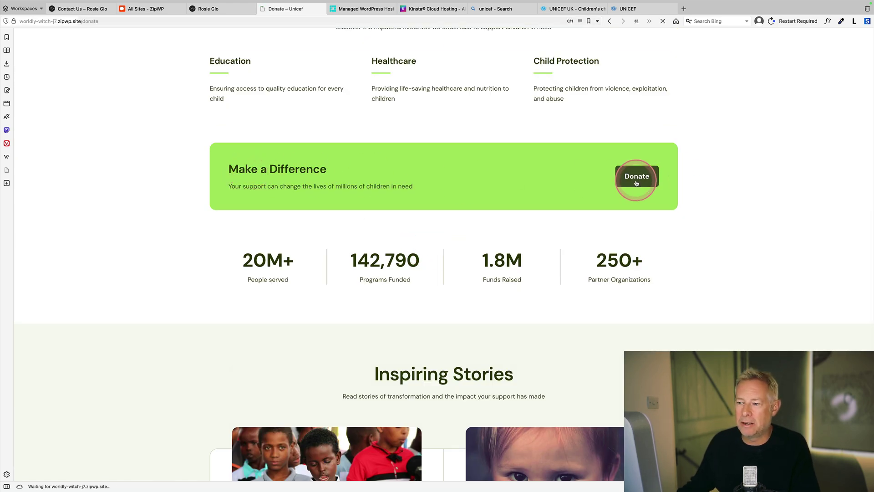
{"action": "scroll", "coordinate": [385, 291], "scroll_direction": "down", "scroll_amount": 3}
{"action": "scroll", "coordinate": [507, 288], "scroll_direction": "up", "scroll_amount": 2}
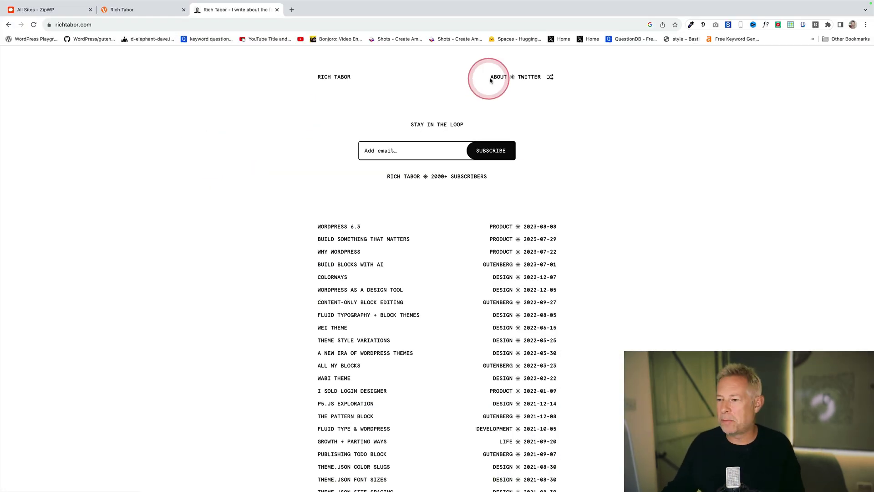
Step: Browse the blog author's About page and the I Sold Login Designer post
{"action": "left_click", "coordinate": [497, 77]}
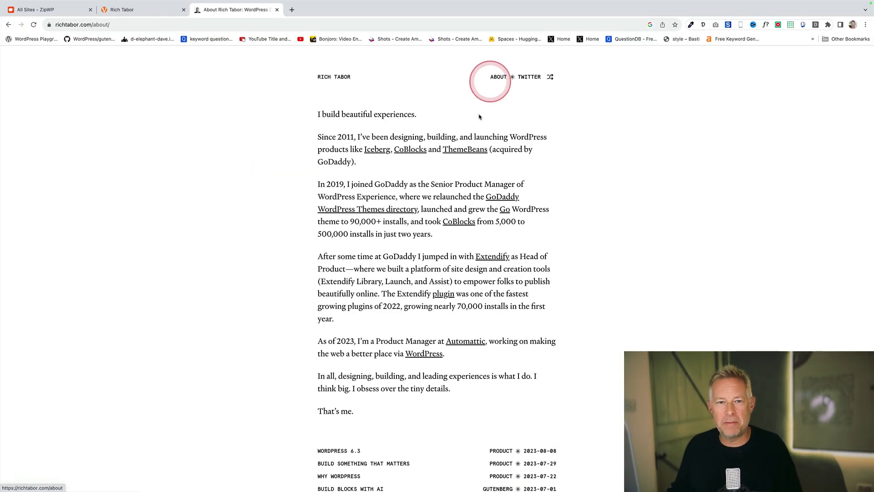
{"action": "scroll", "coordinate": [460, 196], "scroll_direction": "down", "scroll_amount": 10}
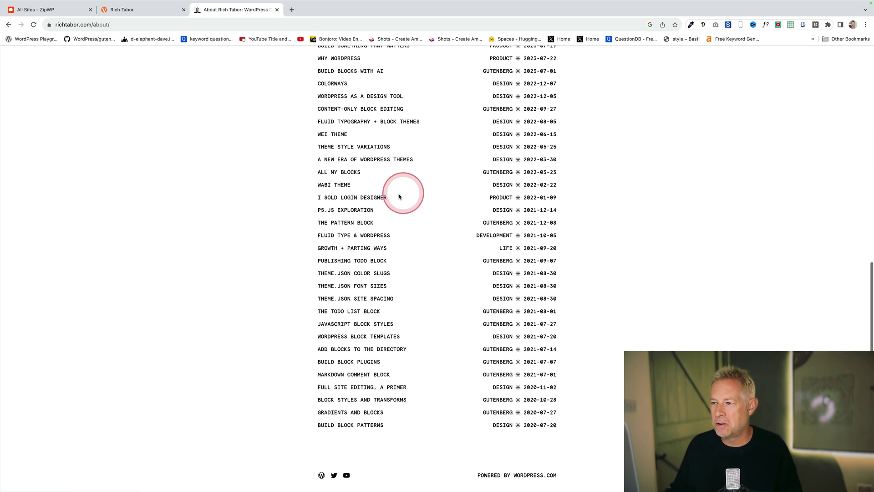
{"action": "left_click", "coordinate": [372, 199]}
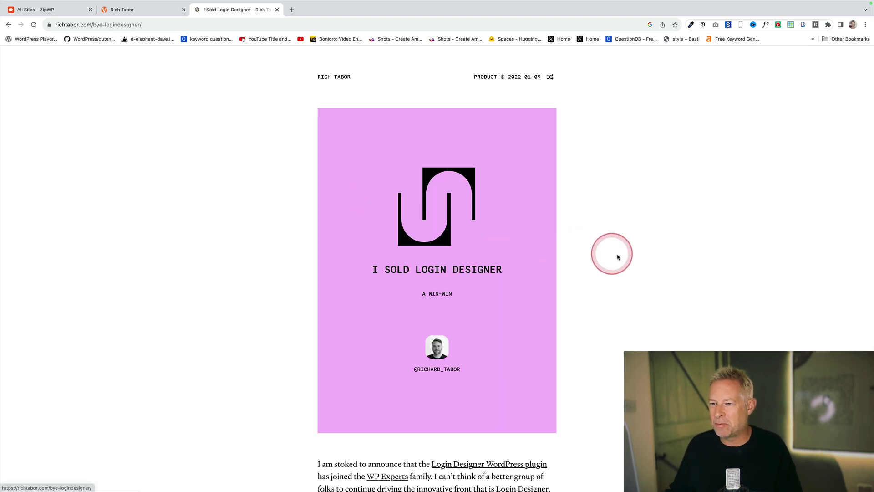
{"action": "scroll", "coordinate": [628, 258], "scroll_direction": "down", "scroll_amount": 3}
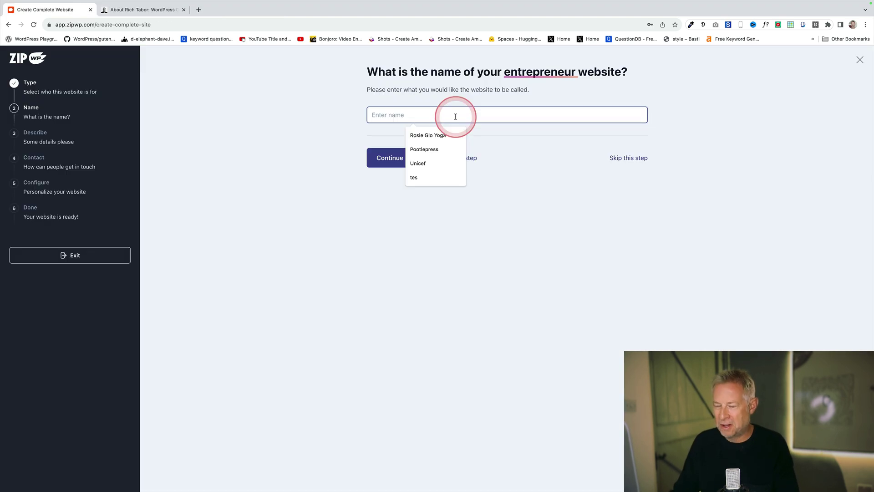
Step: Enter the owner's name as the site name and paste the multi-paragraph description
{"action": "type", "text": "Rich Tabor"}
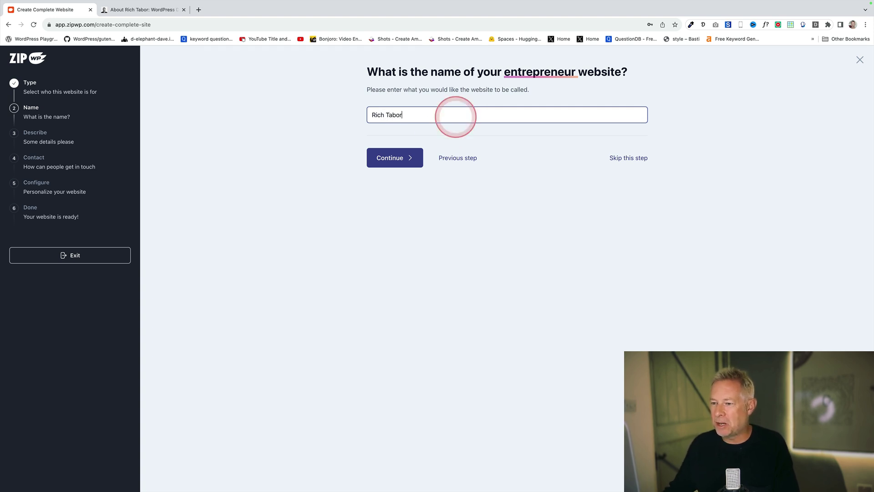
{"action": "left_click", "coordinate": [394, 156]}
{"action": "key", "text": "super+v"}
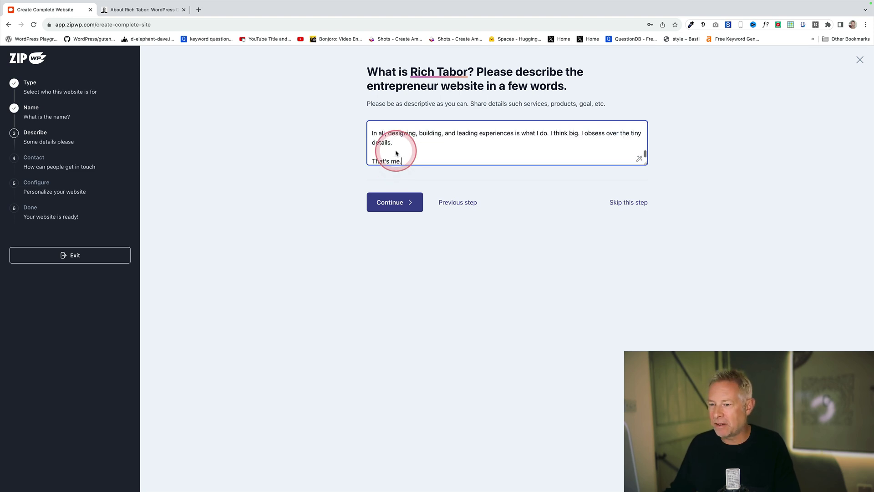
Step: Skip the contact details and start building the entrepreneur website
{"action": "left_click", "coordinate": [395, 202]}
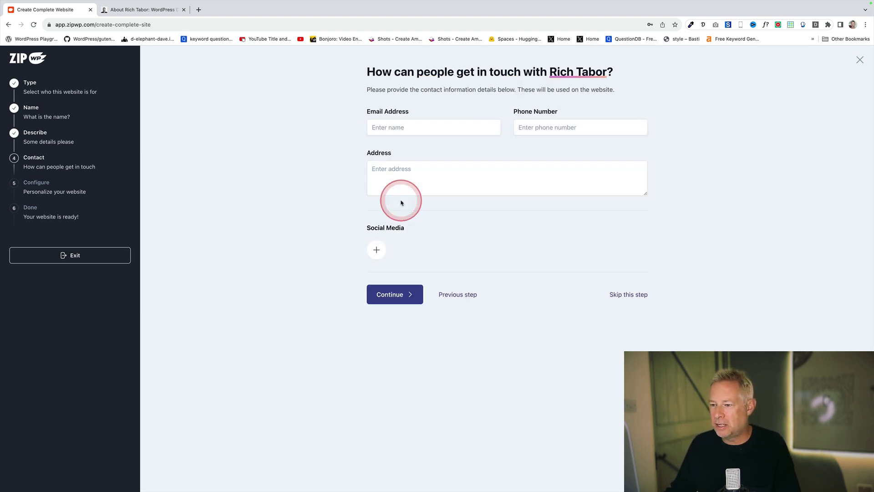
{"action": "left_click", "coordinate": [626, 295]}
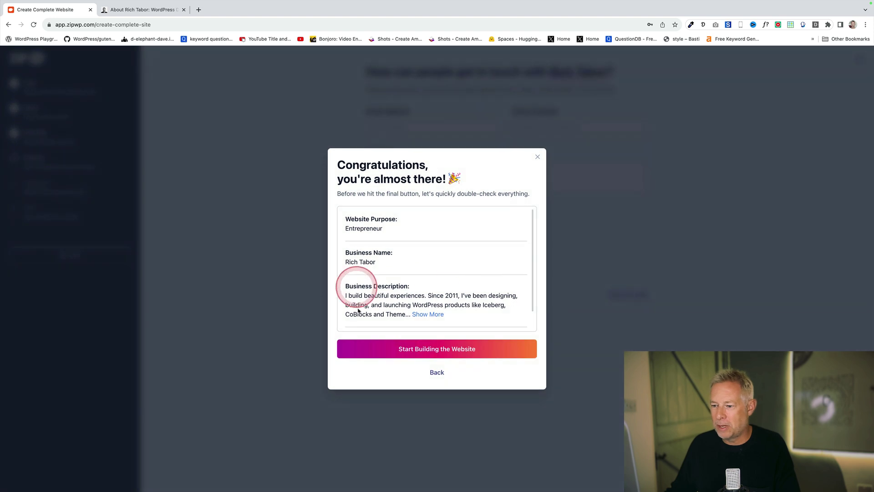
{"action": "left_click", "coordinate": [426, 351]}
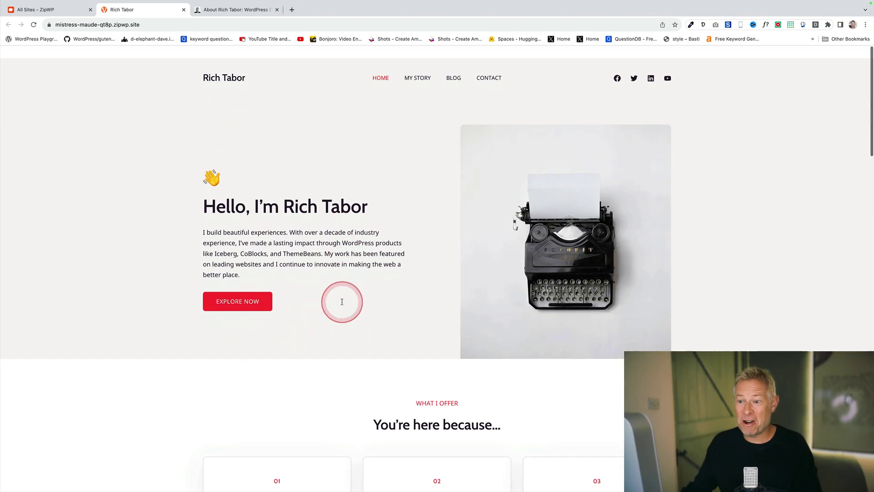
Step: Read through the generated home page, highlighting the journey, GoDaddy and Extendify/Automattic paragraphs
{"action": "scroll", "coordinate": [342, 301], "scroll_direction": "down", "scroll_amount": 1}
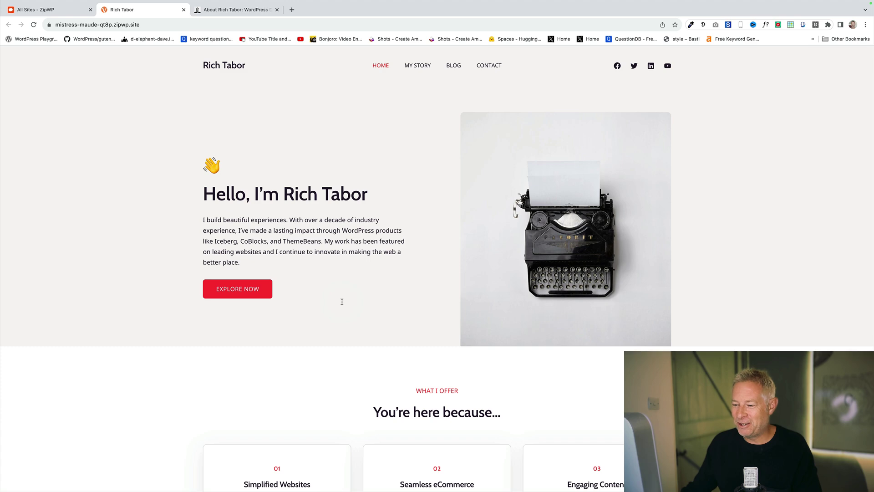
{"action": "scroll", "coordinate": [386, 289], "scroll_direction": "down", "scroll_amount": 7}
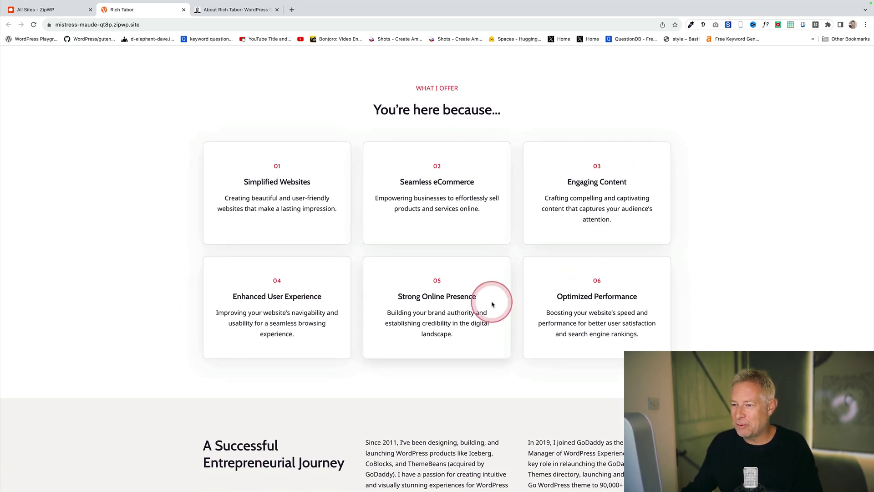
{"action": "scroll", "coordinate": [492, 305], "scroll_direction": "down", "scroll_amount": 7}
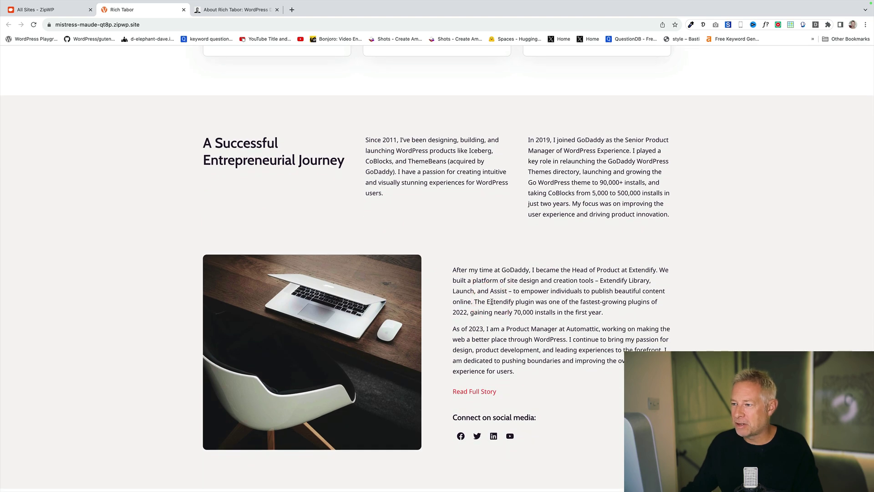
{"action": "scroll", "coordinate": [492, 301], "scroll_direction": "down", "scroll_amount": 2}
{"action": "left_click_drag", "start_coordinate": [376, 92], "coordinate": [599, 164]}
{"action": "left_click", "coordinate": [598, 79]}
{"action": "left_click_drag", "start_coordinate": [539, 72], "coordinate": [651, 139]}
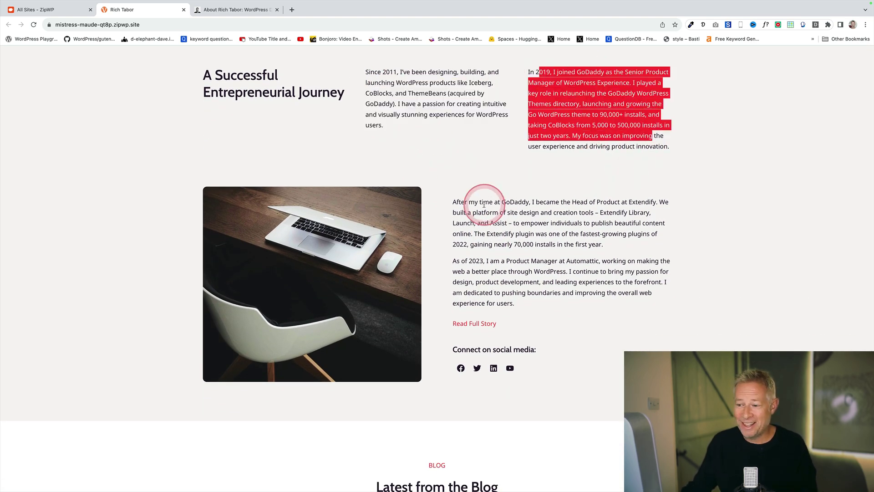
{"action": "left_click_drag", "start_coordinate": [530, 201], "coordinate": [572, 292]}
{"action": "scroll", "coordinate": [573, 290], "scroll_direction": "down", "scroll_amount": 7}
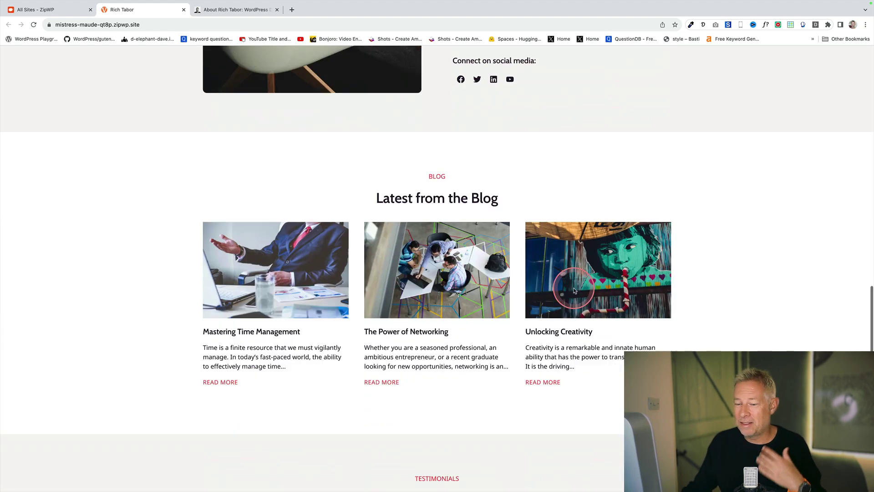
{"action": "scroll", "coordinate": [580, 273], "scroll_direction": "up", "scroll_amount": 15}
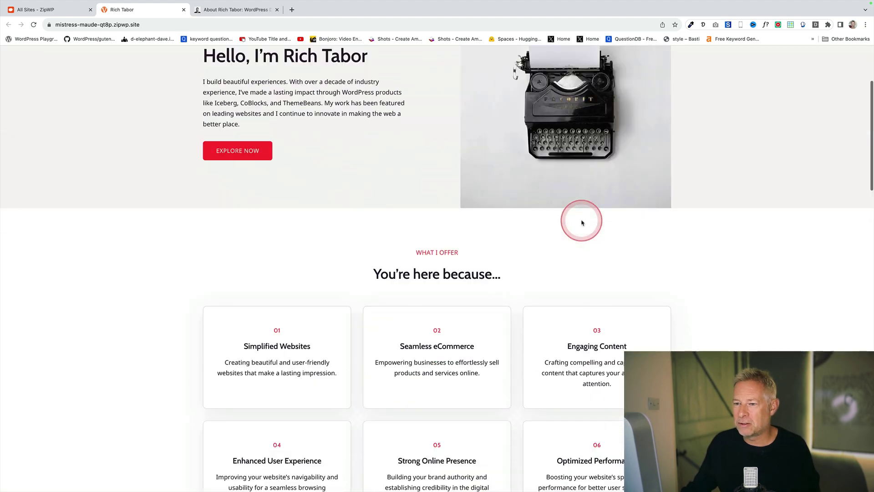
{"action": "scroll", "coordinate": [581, 222], "scroll_direction": "up", "scroll_amount": 3}
Step: Open the My Story page and read through the story text
{"action": "left_click", "coordinate": [417, 67]}
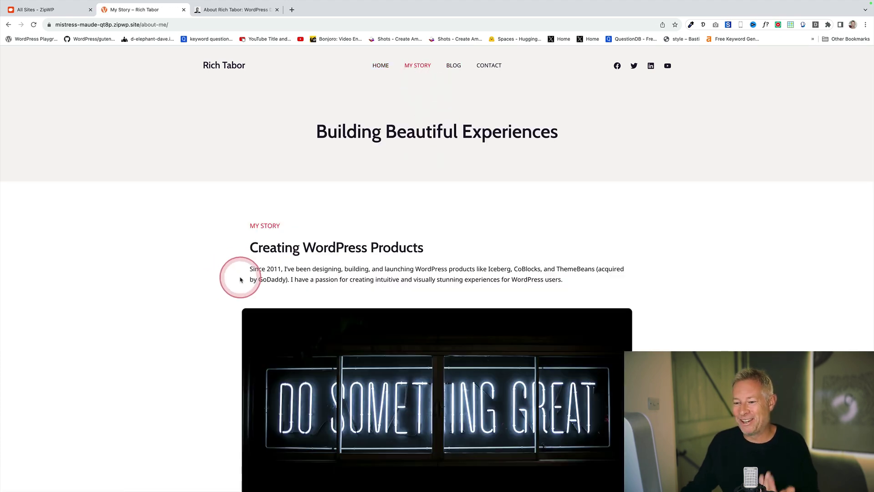
{"action": "scroll", "coordinate": [239, 277], "scroll_direction": "down", "scroll_amount": 5}
{"action": "scroll", "coordinate": [240, 279], "scroll_direction": "down", "scroll_amount": 3}
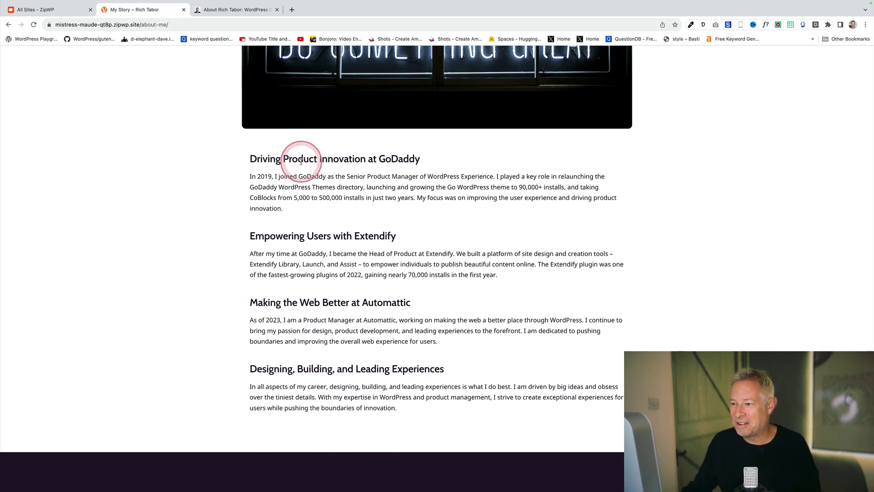
{"action": "left_click_drag", "start_coordinate": [343, 192], "coordinate": [486, 462]}
{"action": "left_click", "coordinate": [497, 421]}
{"action": "scroll", "coordinate": [501, 350], "scroll_direction": "up", "scroll_amount": 9}
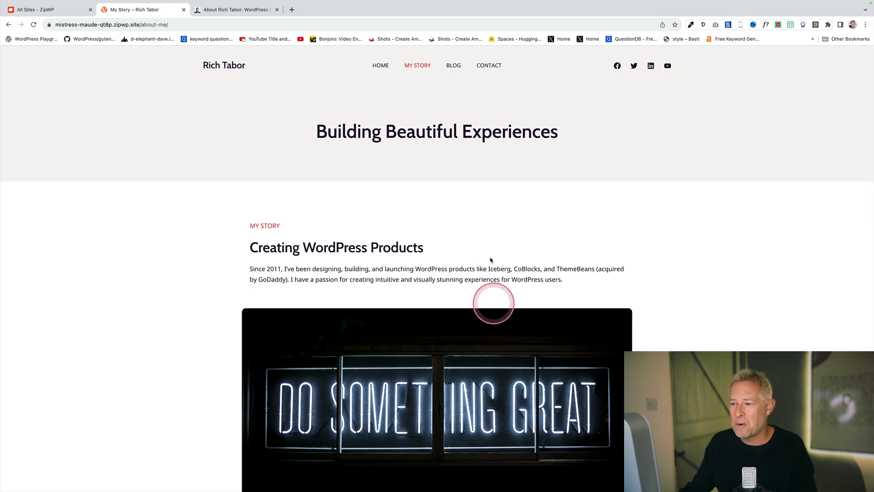
Step: Visit the Blog page, then return to the home page and scroll down
{"action": "left_click", "coordinate": [451, 80]}
{"action": "left_click", "coordinate": [457, 180]}
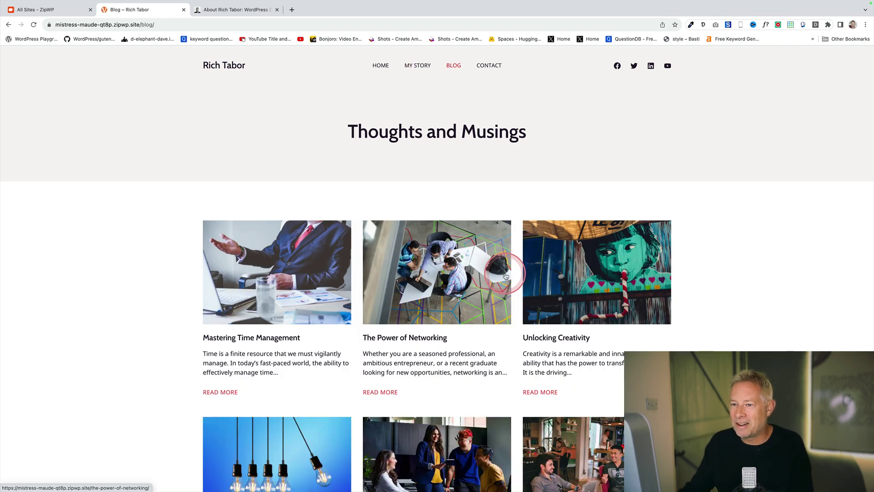
{"action": "left_click", "coordinate": [484, 80]}
{"action": "left_click", "coordinate": [406, 165]}
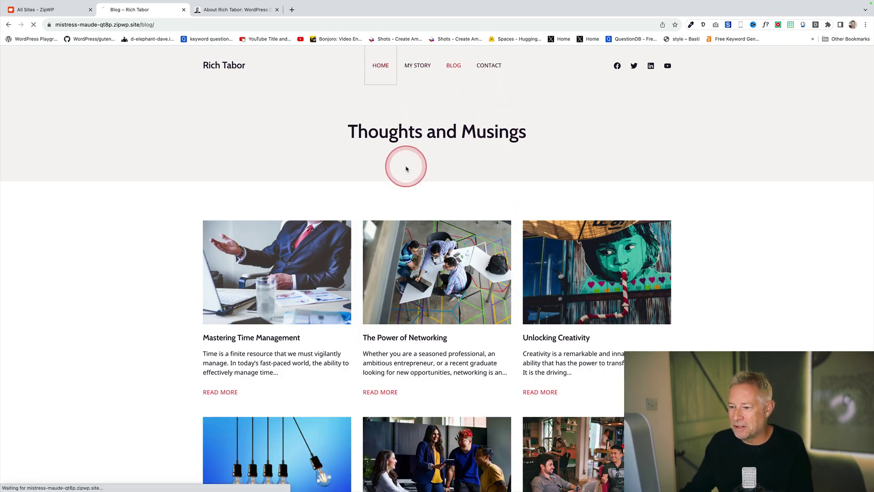
{"action": "left_click", "coordinate": [437, 363]}
{"action": "scroll", "coordinate": [436, 362], "scroll_direction": "down", "scroll_amount": 4}
{"action": "scroll", "coordinate": [437, 362], "scroll_direction": "down", "scroll_amount": 5}
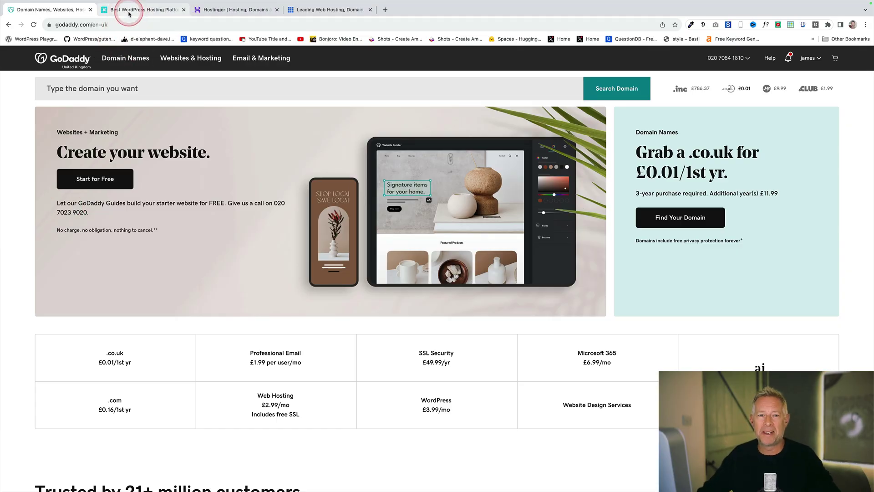
Step: Browse the WP Engine and Hostinger hosting pages in turn, finishing on the Bluehost homepage
{"action": "left_click", "coordinate": [129, 14]}
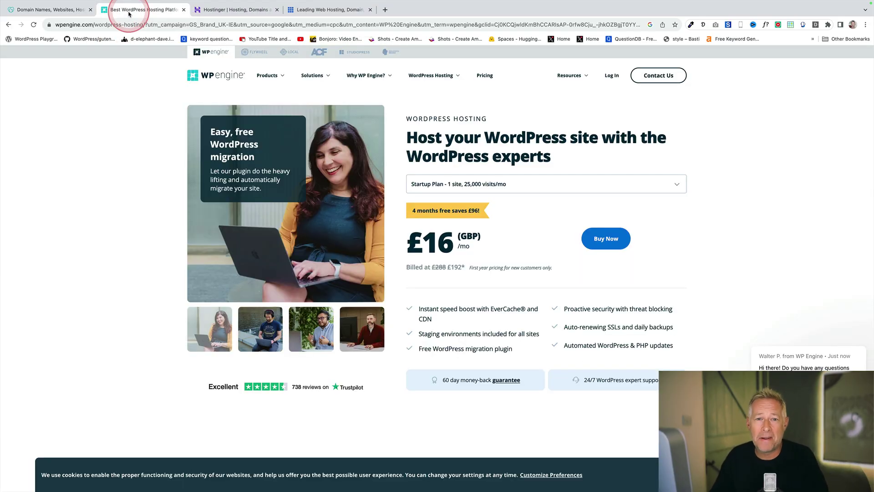
{"action": "left_click", "coordinate": [212, 14]}
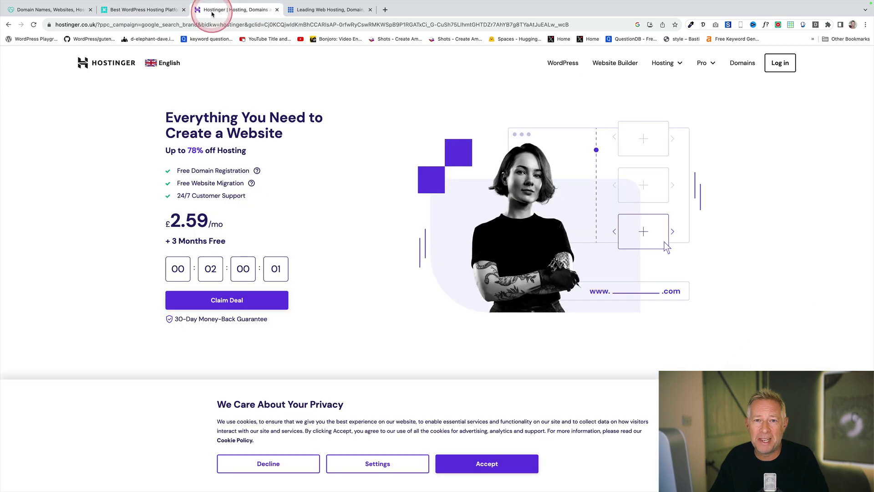
{"action": "left_click", "coordinate": [329, 15]}
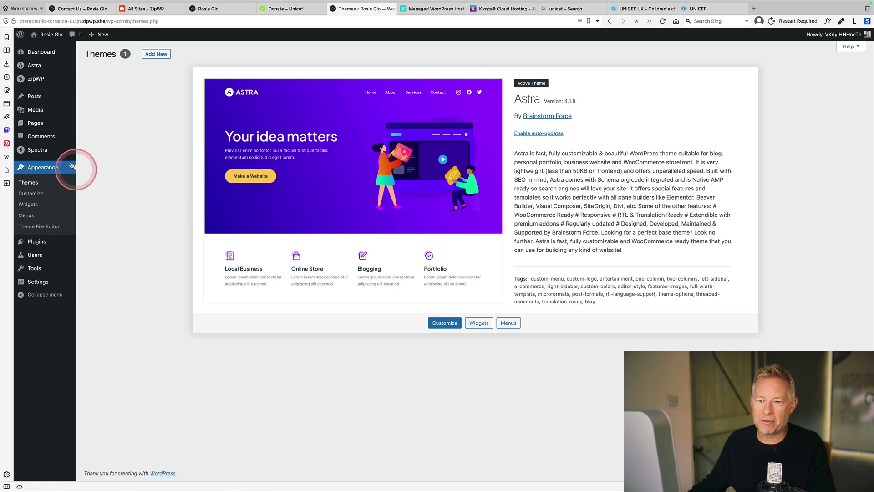
Step: Go from the Spectra dashboard to All Pages and edit 'Home — Front Page' in the block editor
{"action": "left_click", "coordinate": [85, 155]}
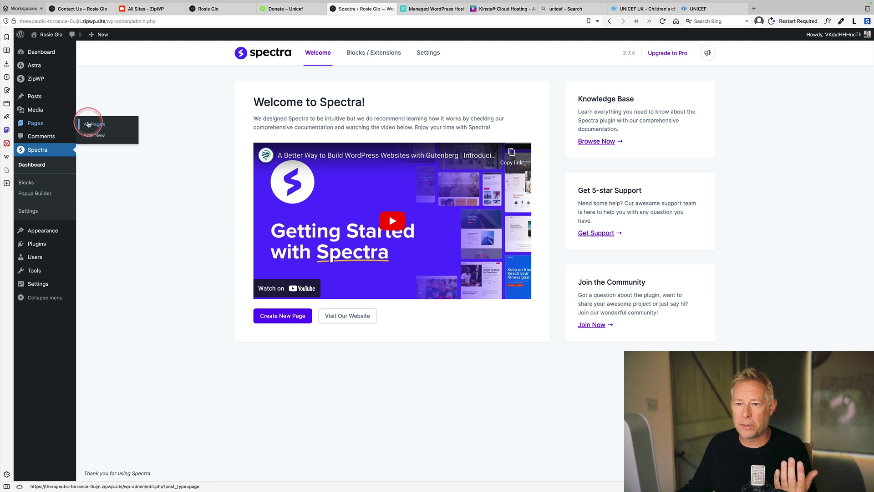
{"action": "left_click", "coordinate": [87, 121]}
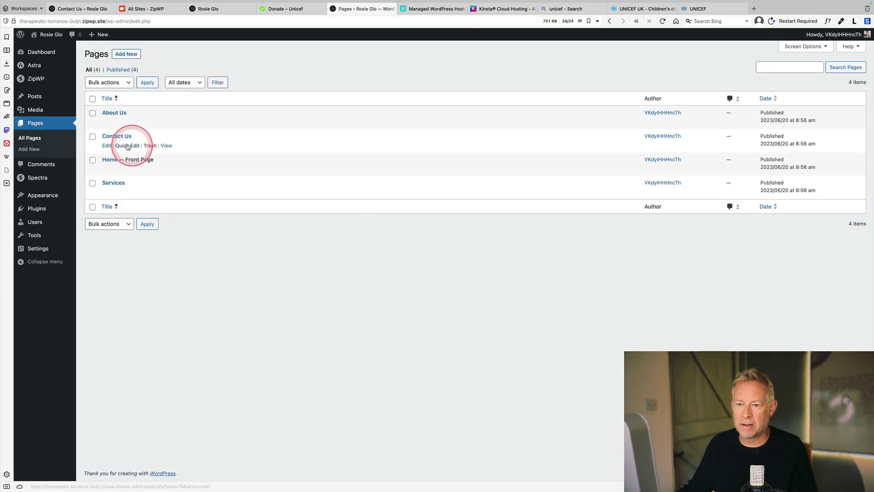
{"action": "left_click", "coordinate": [107, 169]}
{"action": "left_click", "coordinate": [408, 167]}
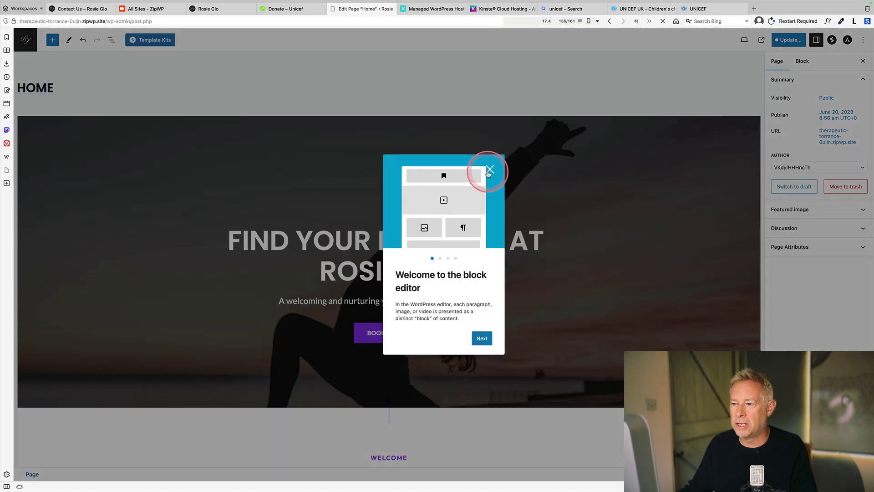
Step: Dismiss the welcome guide, then in List View expand the first Container and select both Info Box blocks
{"action": "left_click", "coordinate": [488, 171]}
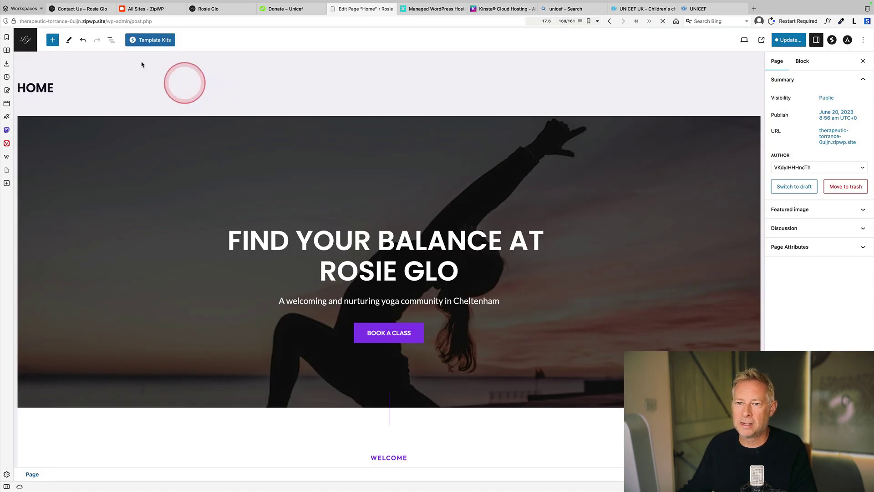
{"action": "left_click", "coordinate": [114, 45]}
{"action": "left_click", "coordinate": [20, 81]}
{"action": "left_click", "coordinate": [55, 95]}
{"action": "left_click", "coordinate": [53, 109]}
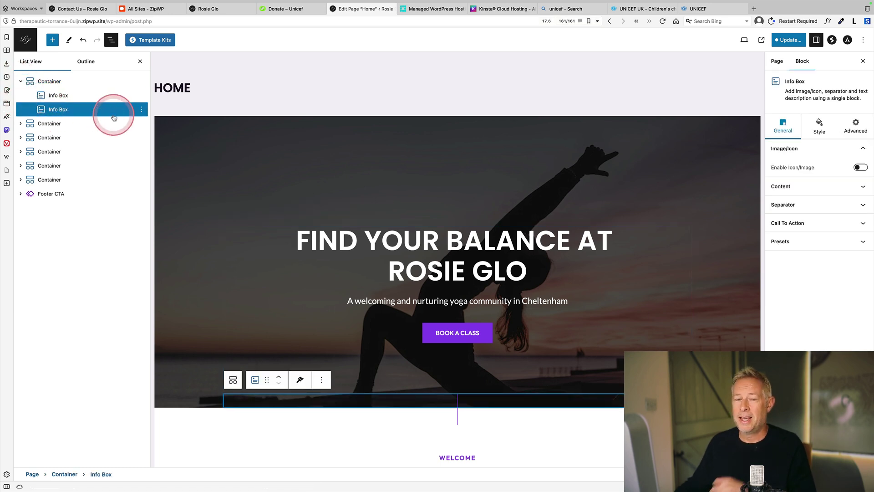